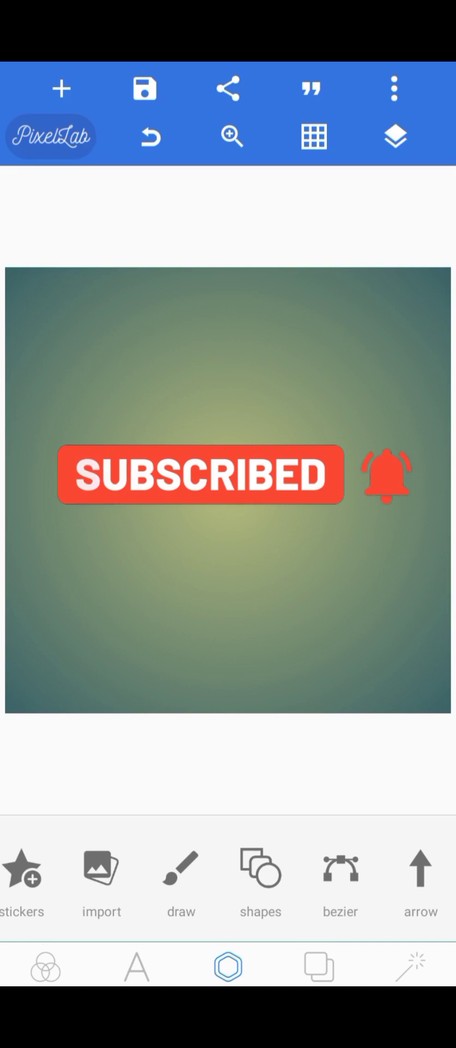
Step: Start adding an image from the gallery and go to the Downloads folder
{"action": "left_click", "coordinate": [58, 80]}
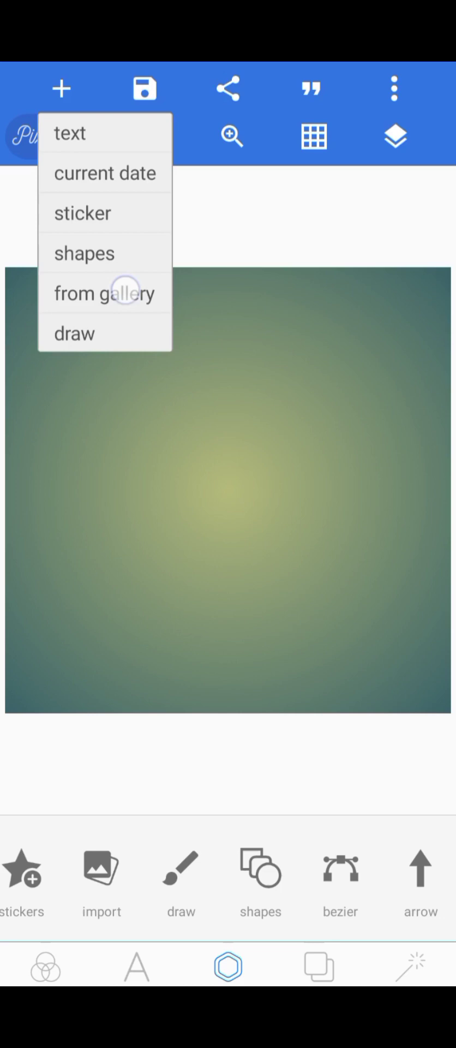
{"action": "left_click", "coordinate": [125, 290]}
{"action": "scroll", "coordinate": [350, 845], "scroll_direction": "down", "scroll_amount": 10}
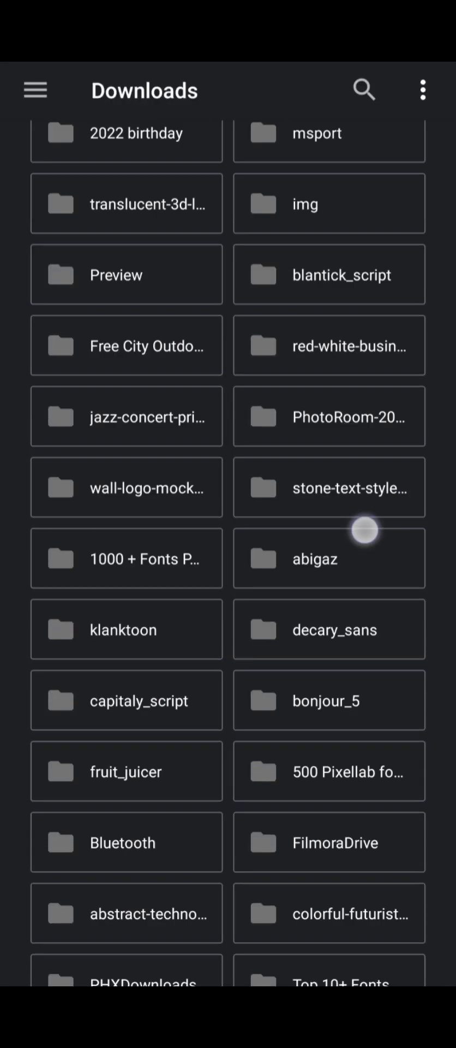
{"action": "scroll", "coordinate": [367, 552], "scroll_direction": "down", "scroll_amount": 5}
{"action": "left_click", "coordinate": [366, 787]}
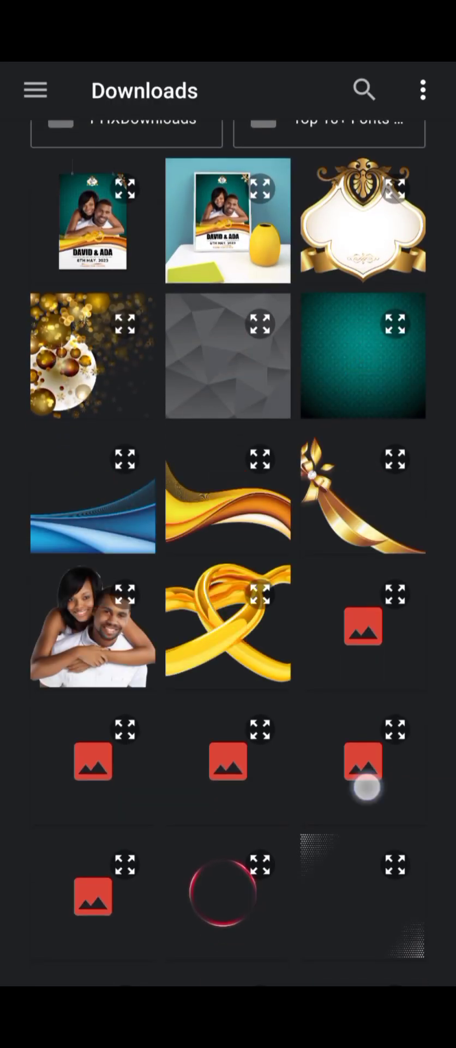
Step: Scroll through the Downloads thumbnails to find the patterned-sweater portrait
{"action": "scroll", "coordinate": [367, 786], "scroll_direction": "down", "scroll_amount": 8}
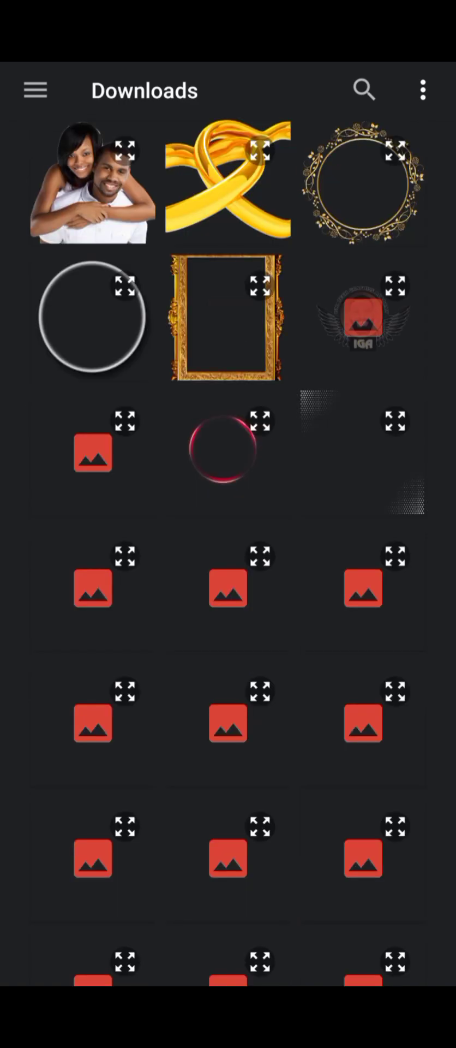
{"action": "scroll", "coordinate": [386, 544], "scroll_direction": "down", "scroll_amount": 14}
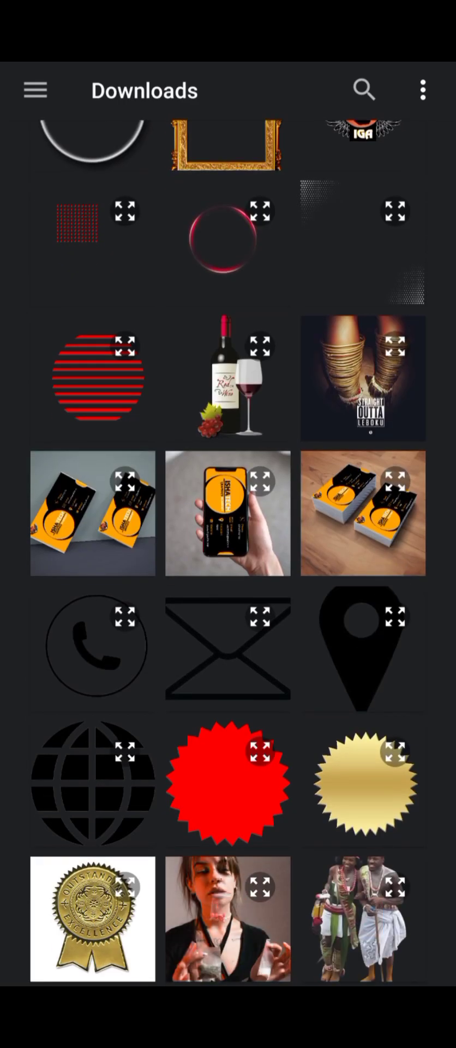
{"action": "scroll", "coordinate": [386, 544], "scroll_direction": "down", "scroll_amount": 5}
{"action": "scroll", "coordinate": [385, 544], "scroll_direction": "down", "scroll_amount": 4}
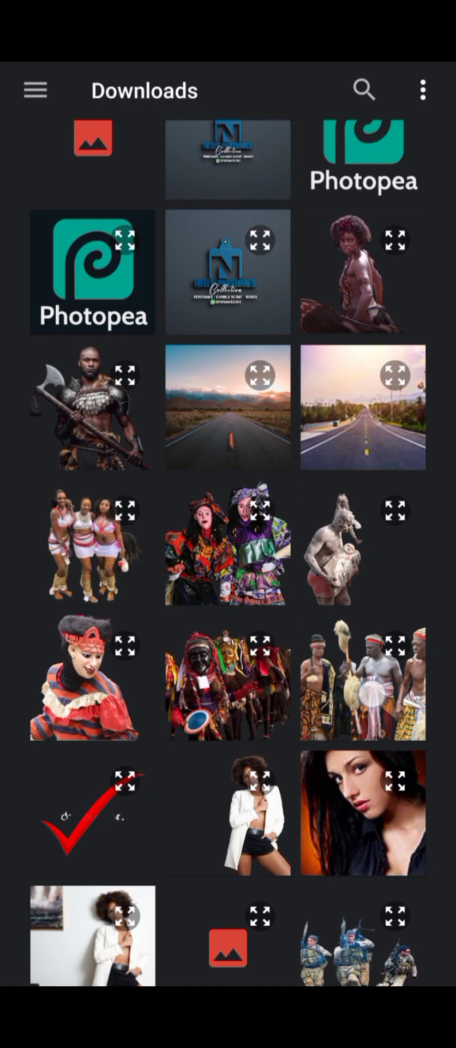
{"action": "scroll", "coordinate": [386, 544], "scroll_direction": "down", "scroll_amount": 7}
{"action": "scroll", "coordinate": [393, 594], "scroll_direction": "down", "scroll_amount": 3}
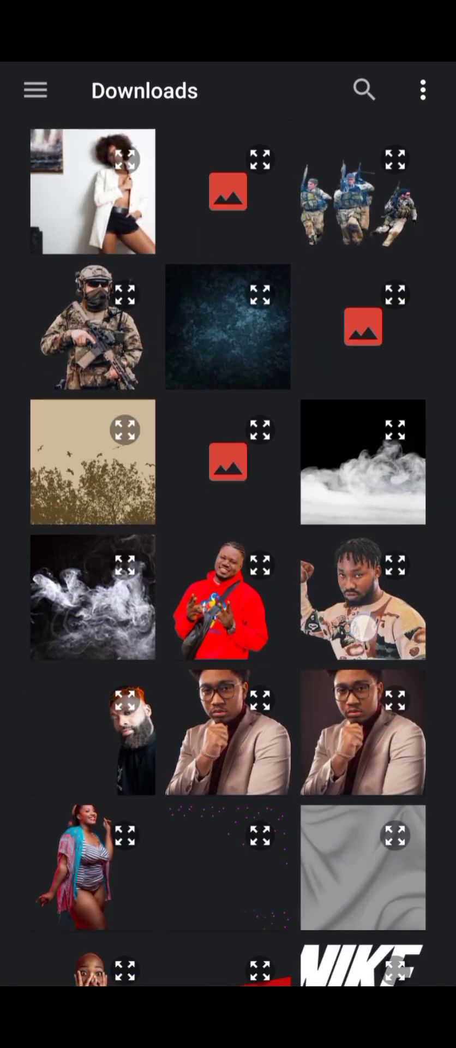
Step: Place the patterned-sweater portrait on the canvas and shift it slightly right and down
{"action": "left_click", "coordinate": [362, 598]}
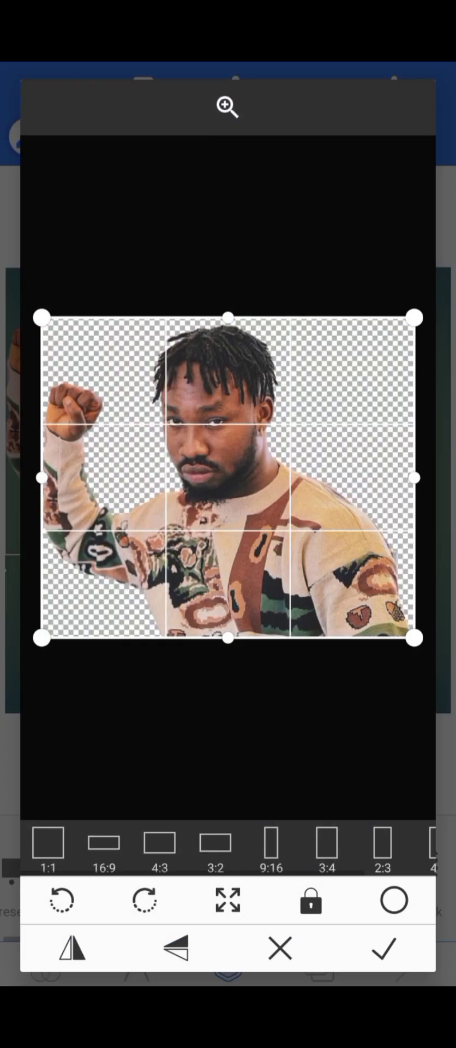
{"action": "left_click", "coordinate": [384, 949]}
{"action": "left_click_drag", "start_coordinate": [236, 491], "coordinate": [271, 526]}
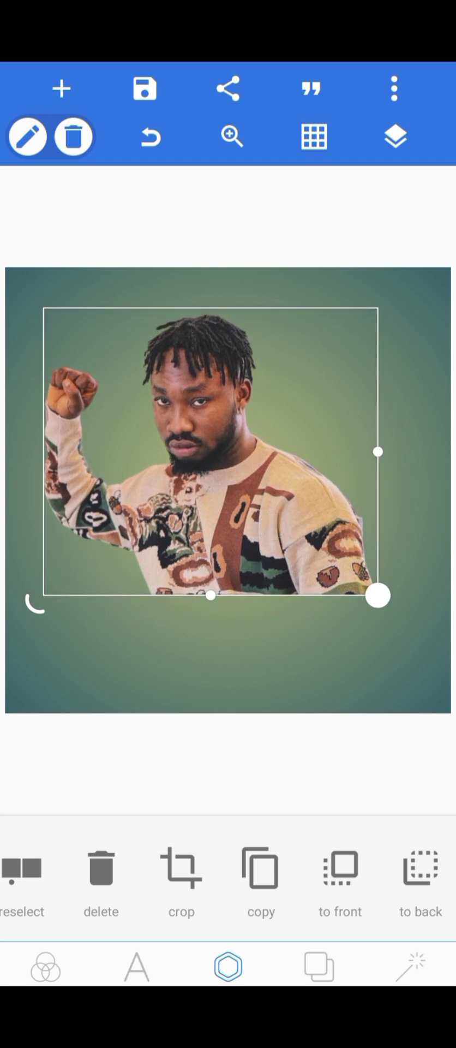
Step: Enlarge the portrait to fill most of the canvas and nudge it into position
{"action": "left_click", "coordinate": [426, 662]}
{"action": "left_click", "coordinate": [376, 595]}
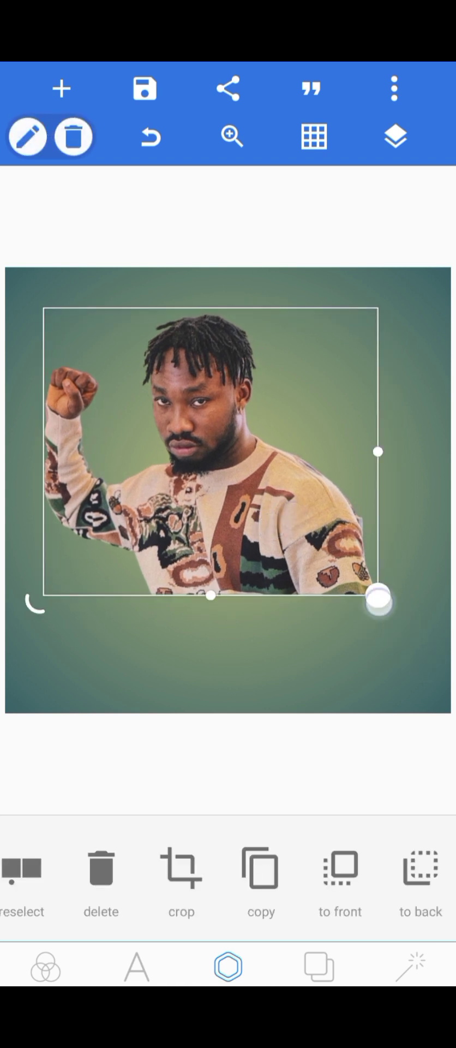
{"action": "mouse_move", "coordinate": [378, 595]}
{"action": "left_mouse_down"}
{"action": "mouse_move", "coordinate": [420, 633]}
{"action": "mouse_move", "coordinate": [431, 654]}
{"action": "mouse_move", "coordinate": [433, 678]}
{"action": "left_mouse_up"}
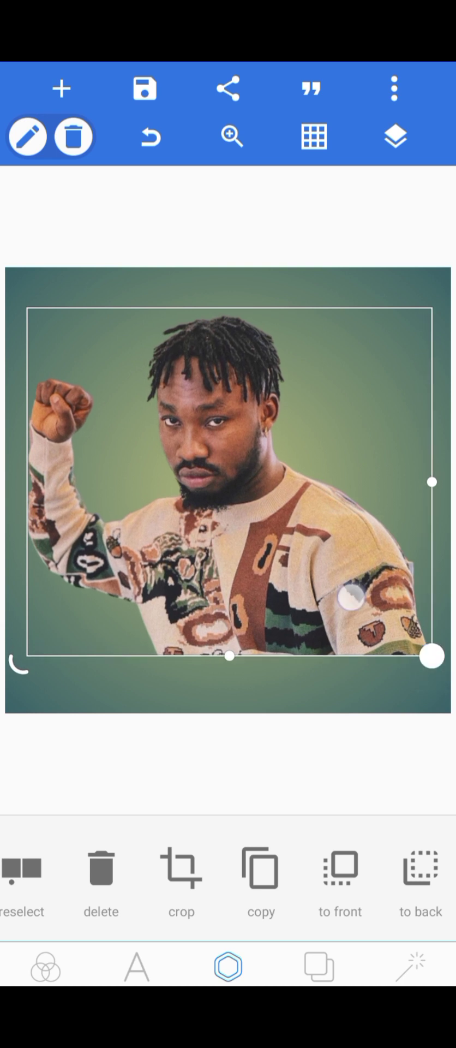
{"action": "left_click_drag", "start_coordinate": [349, 590], "coordinate": [352, 589]}
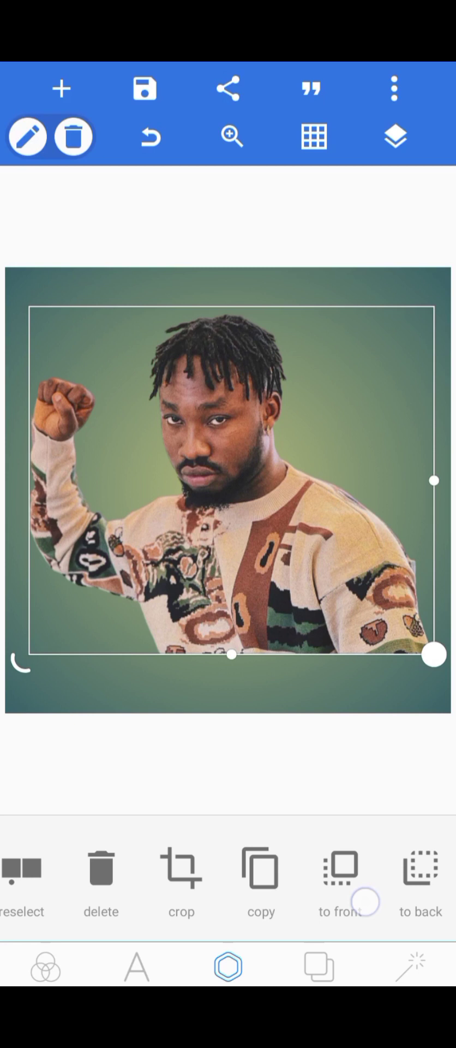
{"action": "left_click_drag", "start_coordinate": [365, 901], "coordinate": [227, 906]}
{"action": "left_click_drag", "start_coordinate": [375, 895], "coordinate": [264, 905]}
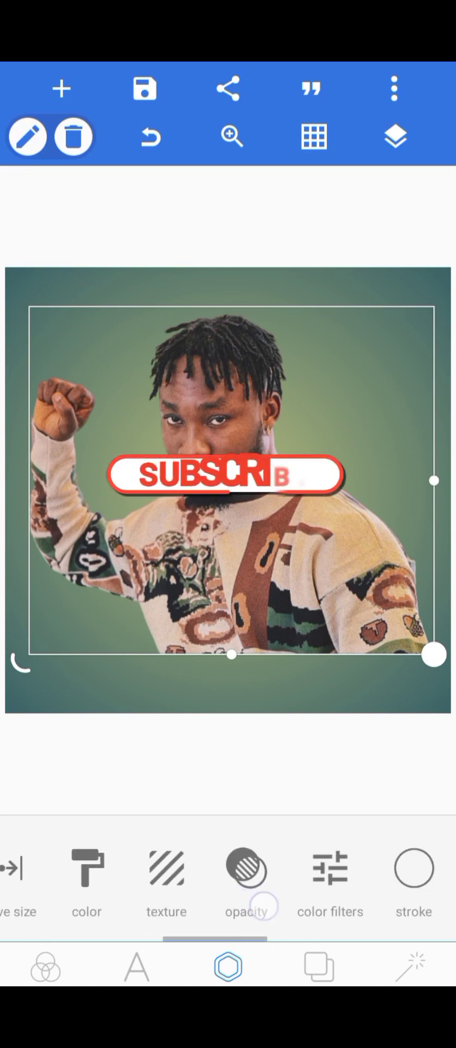
{"action": "left_click", "coordinate": [330, 873]}
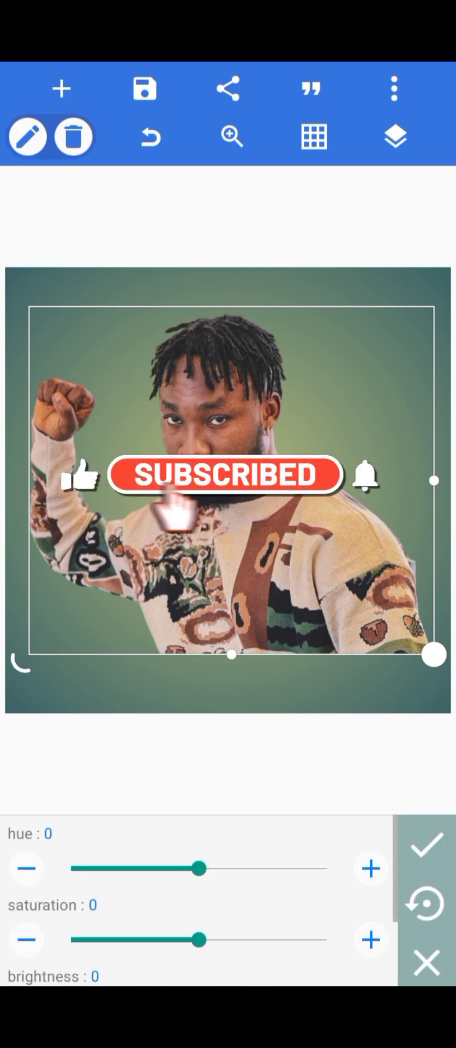
{"action": "left_click_drag", "start_coordinate": [199, 868], "coordinate": [264, 867]}
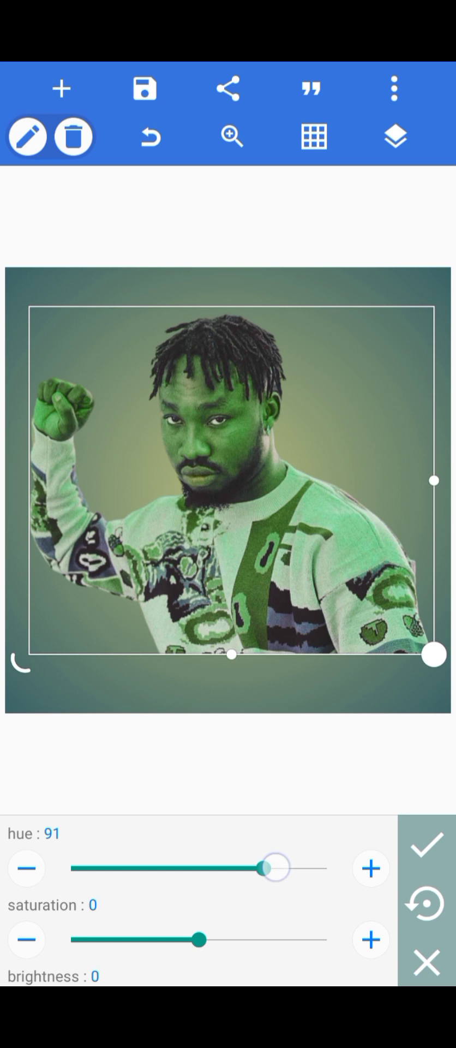
{"action": "mouse_move", "coordinate": [276, 867]}
{"action": "left_mouse_down"}
{"action": "mouse_move", "coordinate": [199, 867]}
{"action": "mouse_move", "coordinate": [277, 867]}
{"action": "left_mouse_up"}
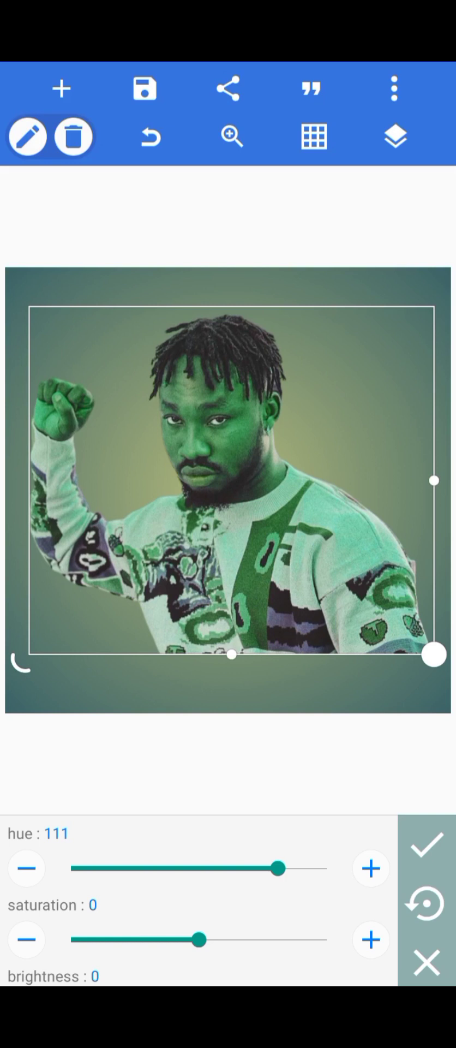
{"action": "left_click", "coordinate": [427, 961]}
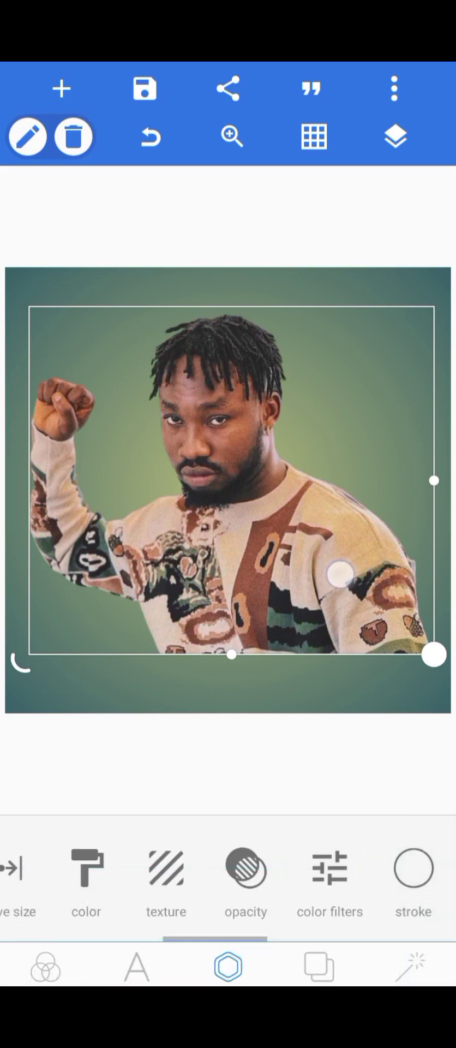
Step: Nudge the portrait, then centre it horizontally and vertically on the canvas
{"action": "left_click_drag", "start_coordinate": [340, 573], "coordinate": [336, 576]}
{"action": "left_click_drag", "start_coordinate": [385, 876], "coordinate": [218, 895]}
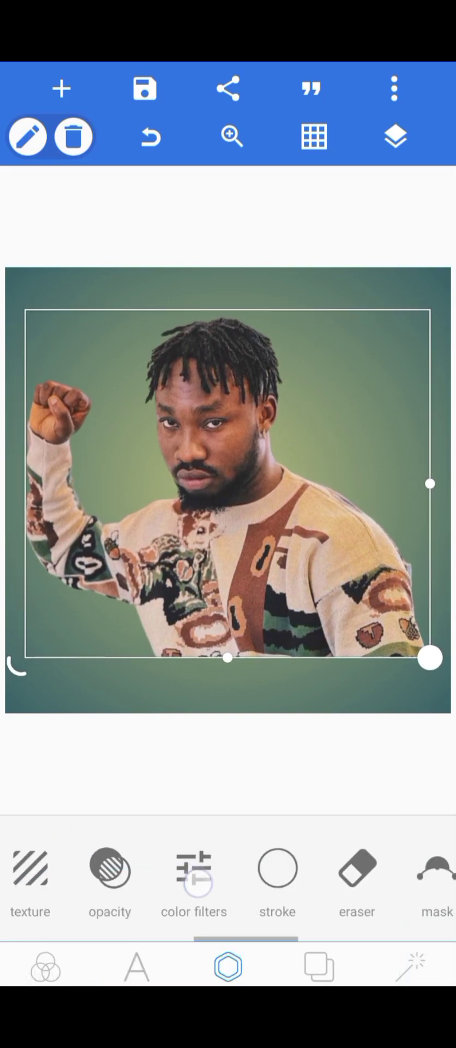
{"action": "left_click_drag", "start_coordinate": [163, 871], "coordinate": [382, 865]}
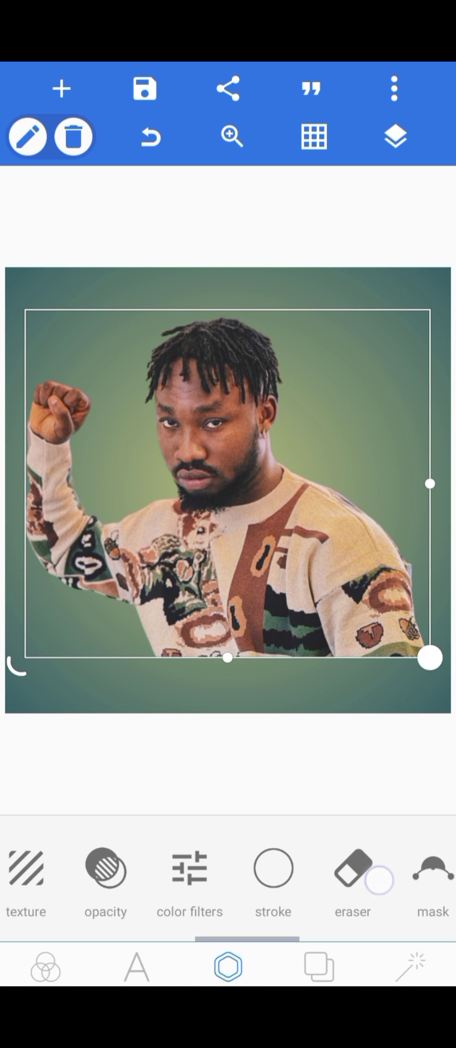
{"action": "left_click_drag", "start_coordinate": [218, 868], "coordinate": [360, 854]}
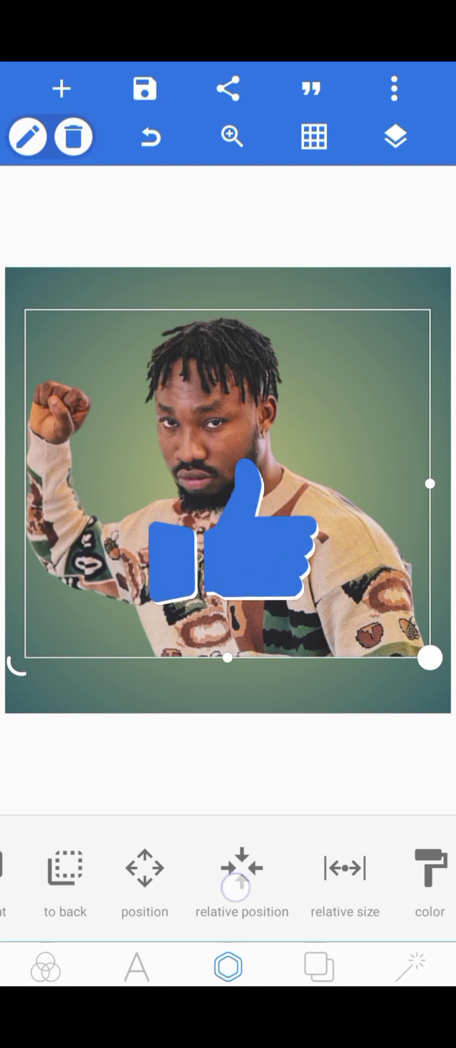
{"action": "left_click", "coordinate": [235, 887]}
{"action": "left_click", "coordinate": [208, 862]}
{"action": "left_click", "coordinate": [211, 933]}
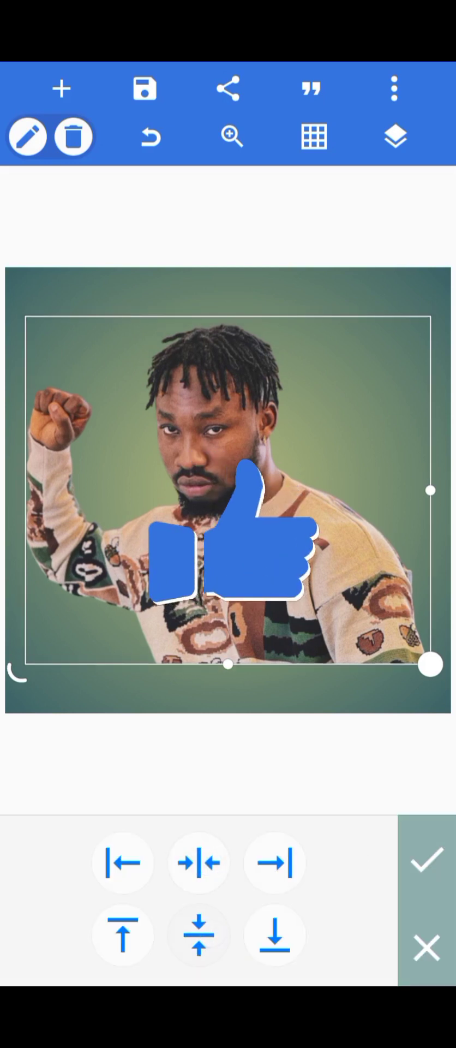
{"action": "left_click", "coordinate": [419, 868]}
Step: Discard the relative size change and reconfirm the portrait's centred alignment
{"action": "left_click", "coordinate": [345, 868]}
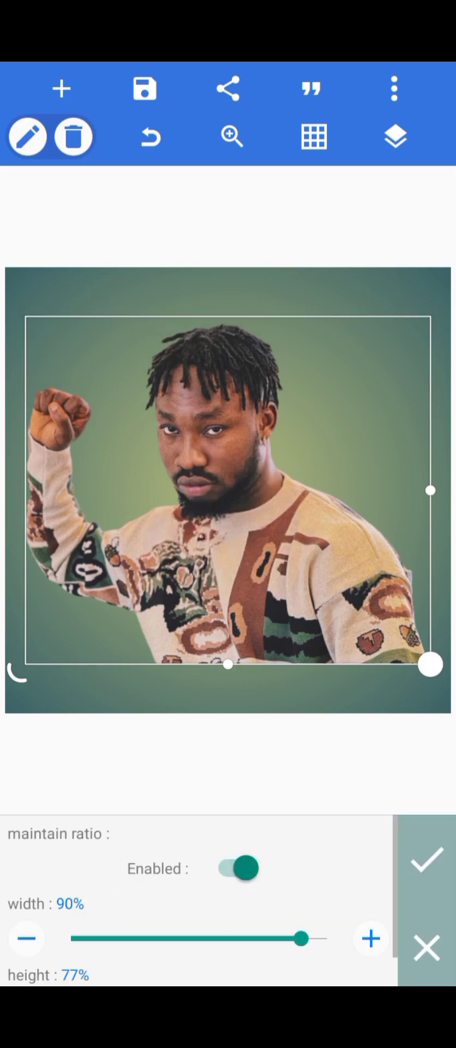
{"action": "left_click", "coordinate": [427, 948]}
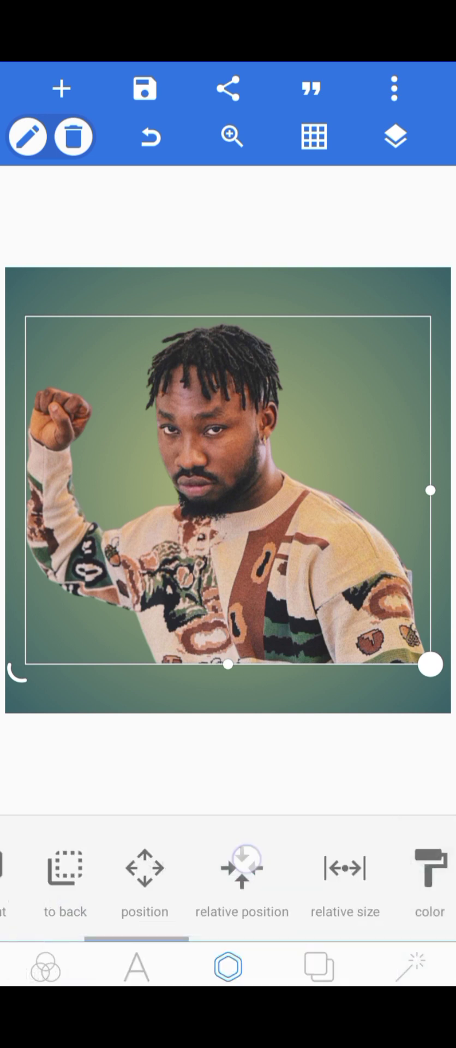
{"action": "left_click", "coordinate": [247, 857]}
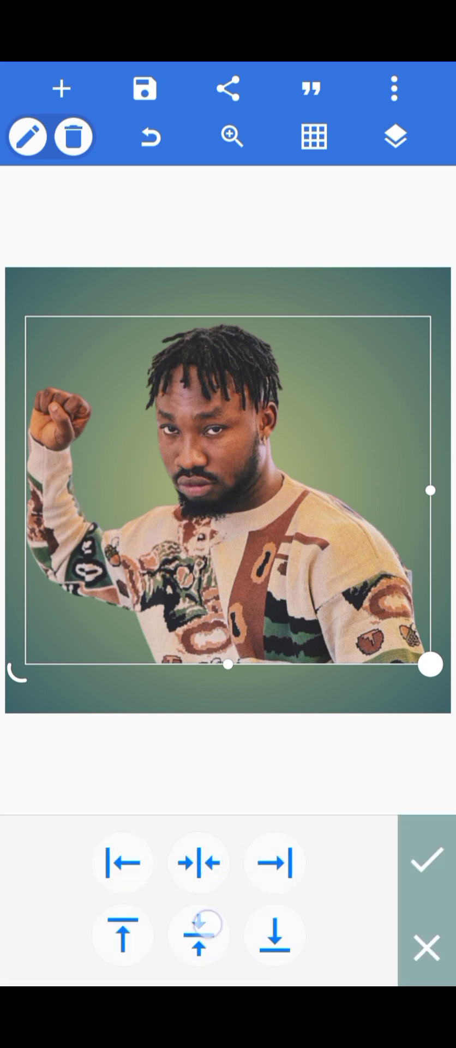
{"action": "left_click", "coordinate": [427, 859]}
{"action": "left_click_drag", "start_coordinate": [145, 859], "coordinate": [373, 857]}
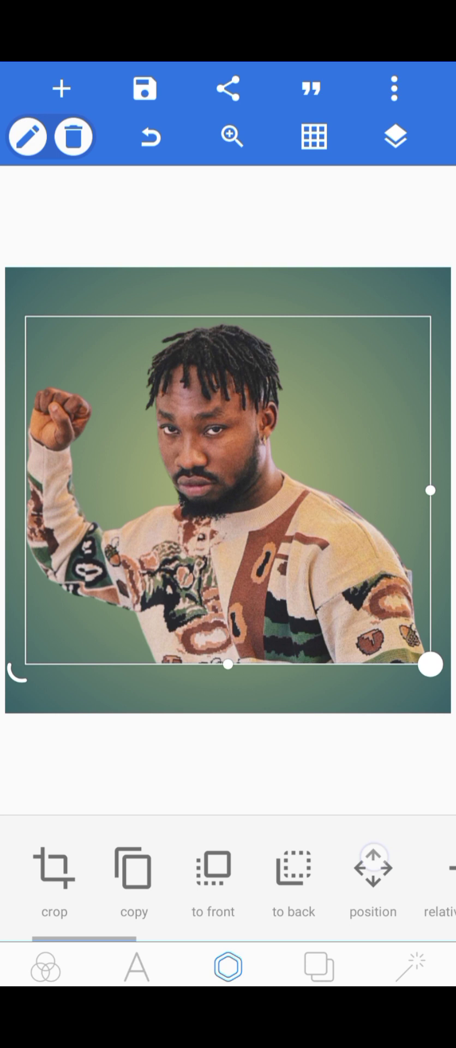
Step: Duplicate the portrait and centre the copy horizontally and vertically over the original
{"action": "left_click", "coordinate": [216, 868]}
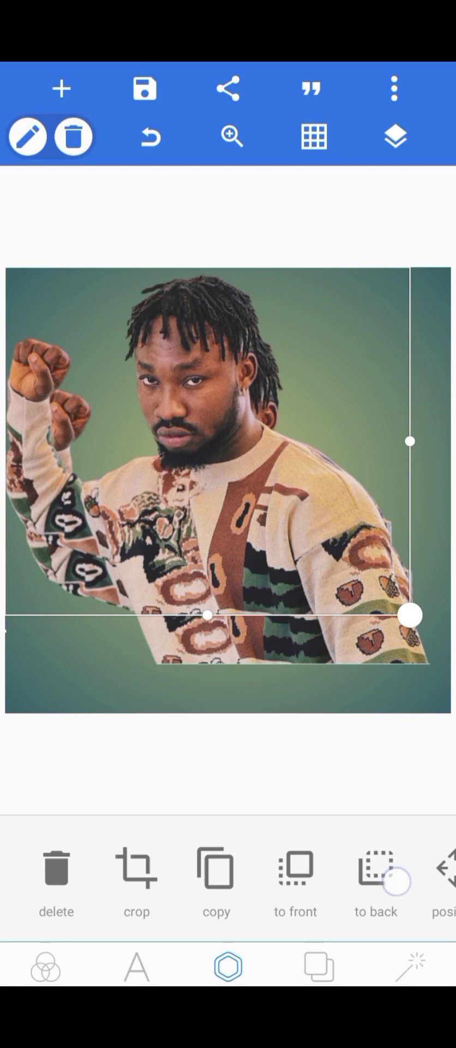
{"action": "left_click_drag", "start_coordinate": [397, 882], "coordinate": [337, 874]}
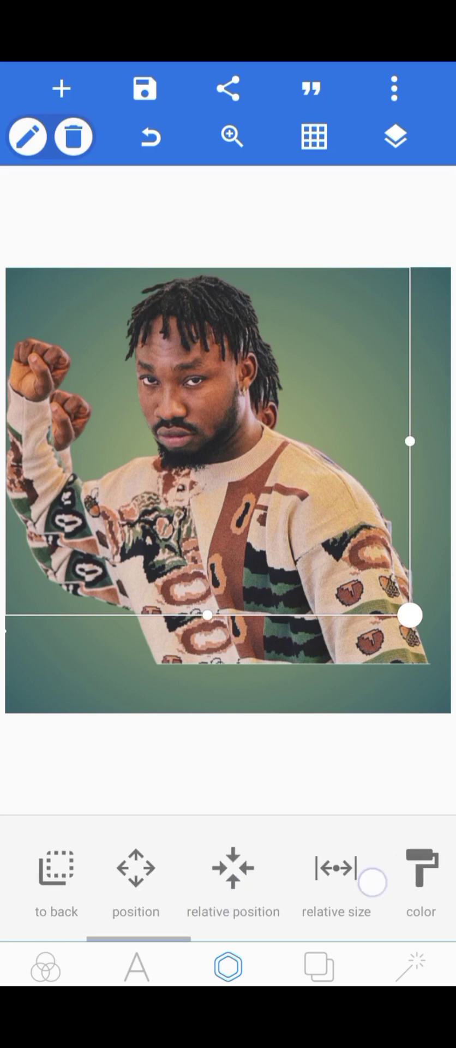
{"action": "left_click", "coordinate": [206, 869]}
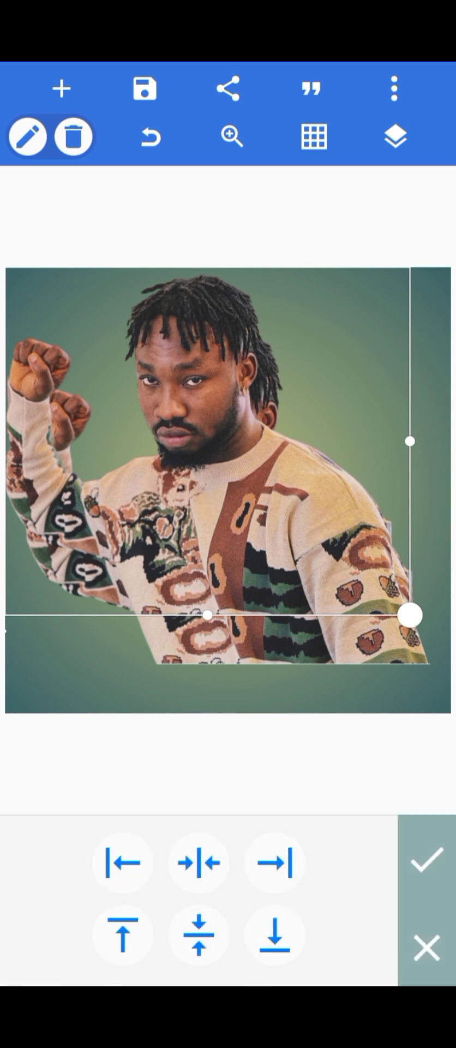
{"action": "left_click", "coordinate": [203, 859]}
{"action": "left_click", "coordinate": [199, 935]}
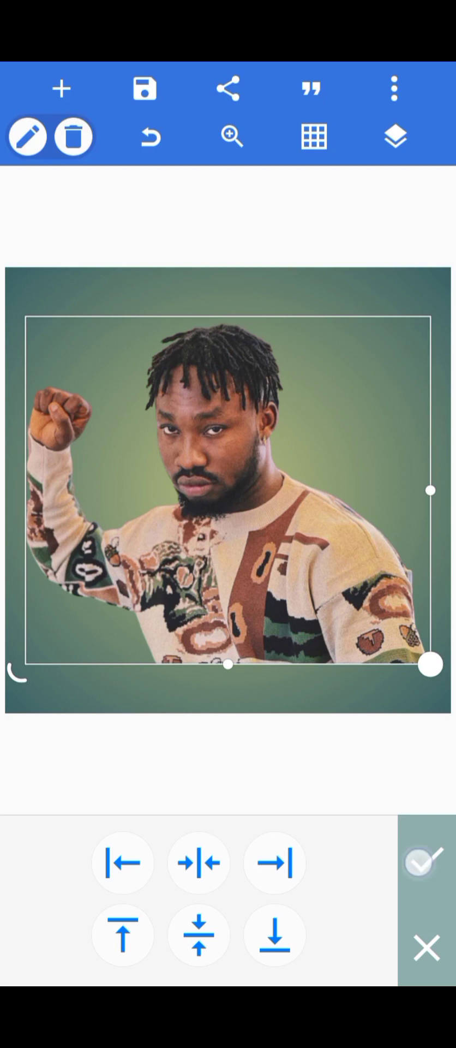
{"action": "left_click", "coordinate": [419, 862]}
Step: Open the Eraser on the top copy with a larger offset and brush size
{"action": "left_click_drag", "start_coordinate": [351, 878], "coordinate": [257, 885]}
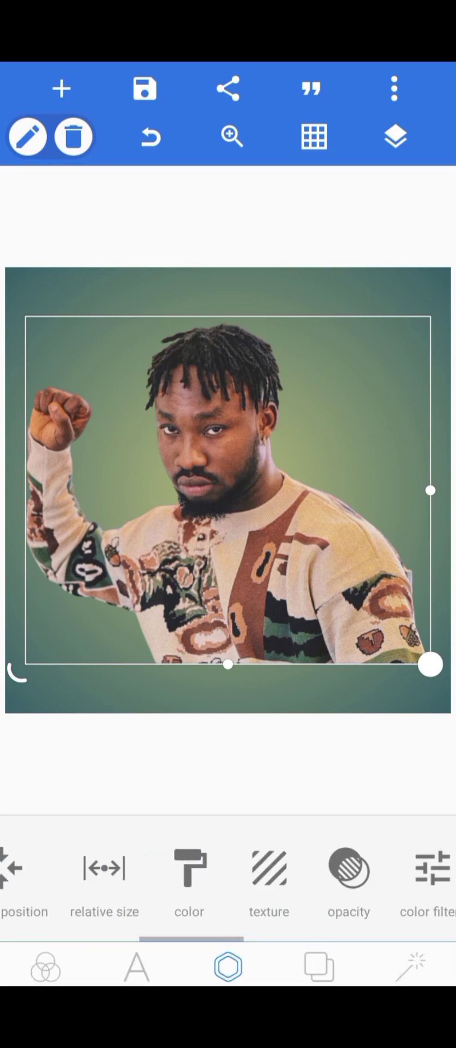
{"action": "left_click_drag", "start_coordinate": [350, 873], "coordinate": [82, 876]}
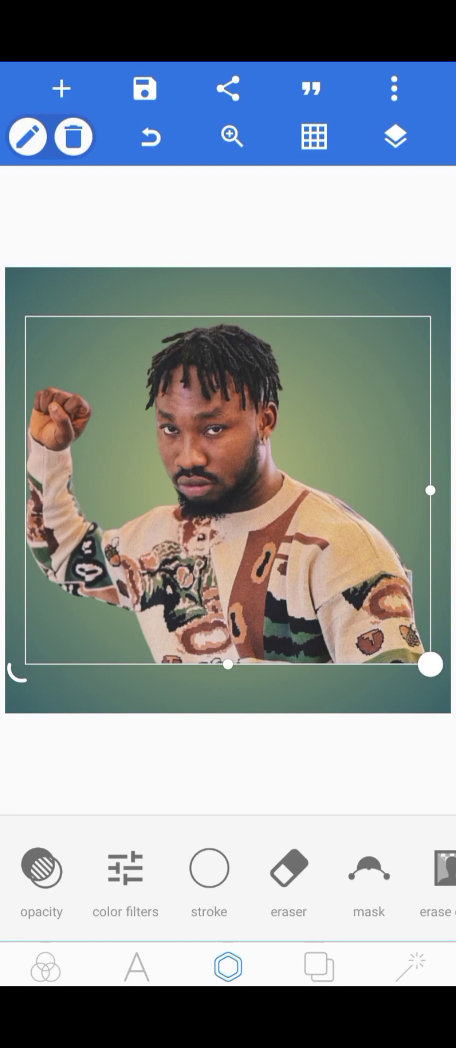
{"action": "left_click", "coordinate": [288, 875]}
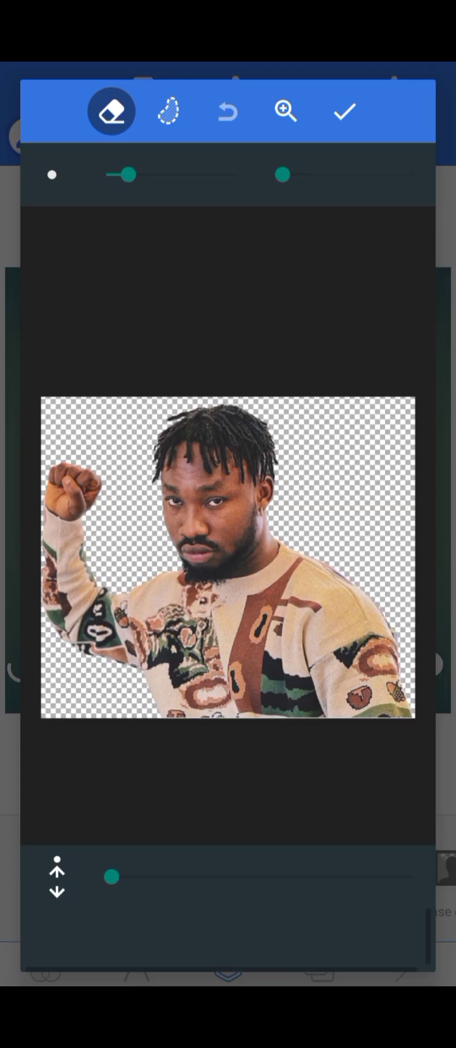
{"action": "left_click_drag", "start_coordinate": [111, 876], "coordinate": [196, 874]}
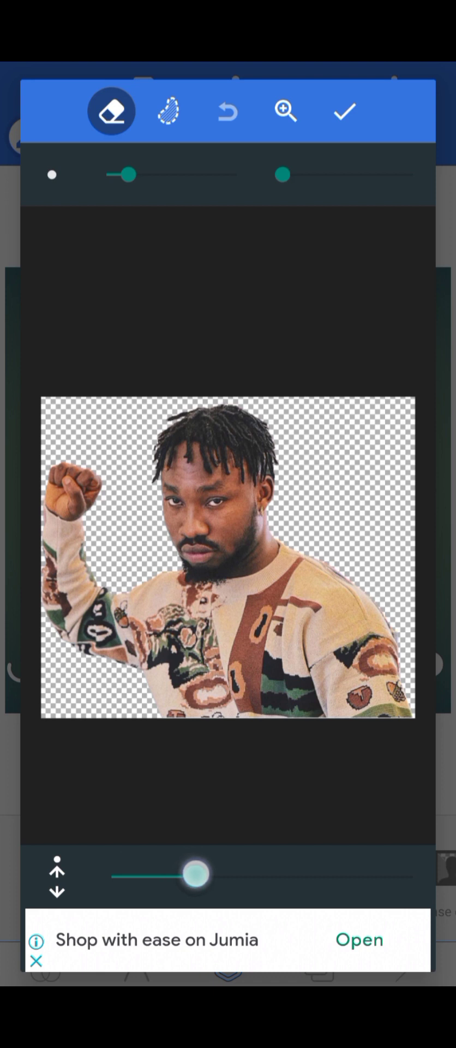
{"action": "left_click_drag", "start_coordinate": [129, 175], "coordinate": [175, 175]}
{"action": "mouse_move", "coordinate": [282, 174]}
{"action": "left_mouse_down"}
{"action": "mouse_move", "coordinate": [327, 175]}
{"action": "mouse_move", "coordinate": [318, 175]}
{"action": "left_mouse_up"}
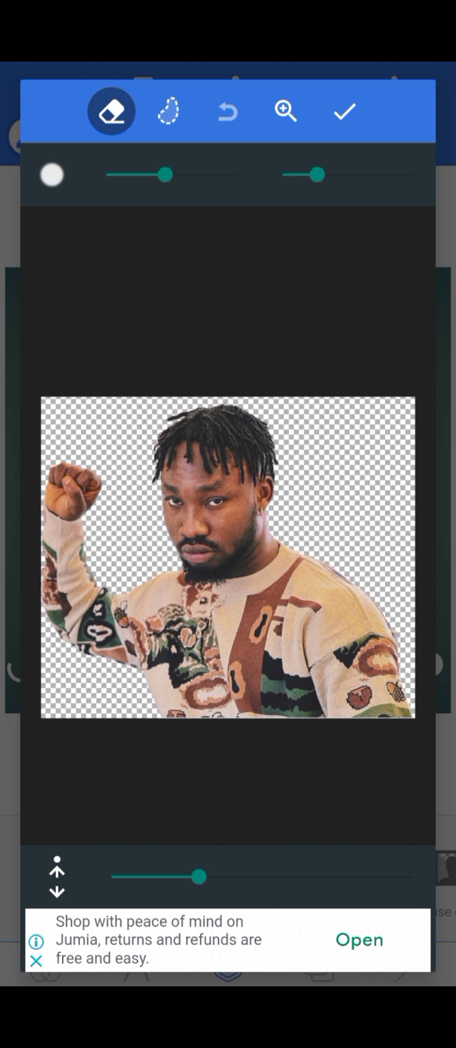
Step: Erase the man's face, forehead and hair from the copy and apply it
{"action": "left_click_drag", "start_coordinate": [321, 451], "coordinate": [241, 476]}
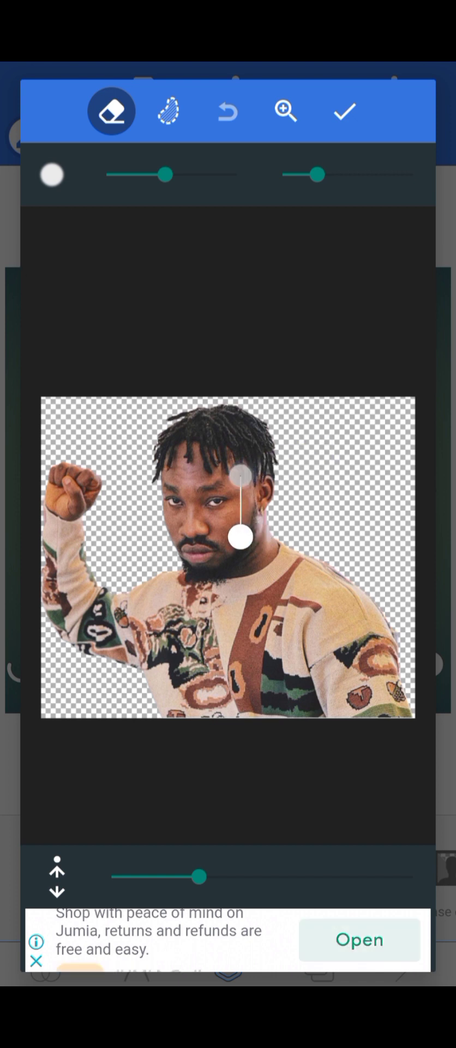
{"action": "left_click_drag", "start_coordinate": [165, 174], "coordinate": [217, 174]}
{"action": "mouse_move", "coordinate": [240, 546]}
{"action": "left_mouse_down"}
{"action": "mouse_move", "coordinate": [164, 528]}
{"action": "mouse_move", "coordinate": [251, 516]}
{"action": "mouse_move", "coordinate": [180, 491]}
{"action": "mouse_move", "coordinate": [257, 480]}
{"action": "mouse_move", "coordinate": [260, 536]}
{"action": "mouse_move", "coordinate": [202, 570]}
{"action": "mouse_move", "coordinate": [154, 568]}
{"action": "mouse_move", "coordinate": [213, 578]}
{"action": "mouse_move", "coordinate": [295, 552]}
{"action": "mouse_move", "coordinate": [274, 571]}
{"action": "mouse_move", "coordinate": [215, 601]}
{"action": "mouse_move", "coordinate": [136, 573]}
{"action": "mouse_move", "coordinate": [75, 538]}
{"action": "mouse_move", "coordinate": [60, 537]}
{"action": "mouse_move", "coordinate": [60, 543]}
{"action": "mouse_move", "coordinate": [94, 542]}
{"action": "mouse_move", "coordinate": [103, 555]}
{"action": "mouse_move", "coordinate": [73, 566]}
{"action": "mouse_move", "coordinate": [61, 562]}
{"action": "mouse_move", "coordinate": [88, 569]}
{"action": "mouse_move", "coordinate": [70, 564]}
{"action": "mouse_move", "coordinate": [103, 547]}
{"action": "mouse_move", "coordinate": [204, 572]}
{"action": "mouse_move", "coordinate": [283, 566]}
{"action": "mouse_move", "coordinate": [235, 616]}
{"action": "mouse_move", "coordinate": [176, 611]}
{"action": "mouse_move", "coordinate": [206, 625]}
{"action": "mouse_move", "coordinate": [228, 623]}
{"action": "mouse_move", "coordinate": [254, 616]}
{"action": "mouse_move", "coordinate": [271, 591]}
{"action": "mouse_move", "coordinate": [227, 627]}
{"action": "mouse_move", "coordinate": [201, 627]}
{"action": "mouse_move", "coordinate": [196, 617]}
{"action": "mouse_move", "coordinate": [143, 602]}
{"action": "mouse_move", "coordinate": [237, 590]}
{"action": "mouse_move", "coordinate": [245, 571]}
{"action": "left_mouse_up"}
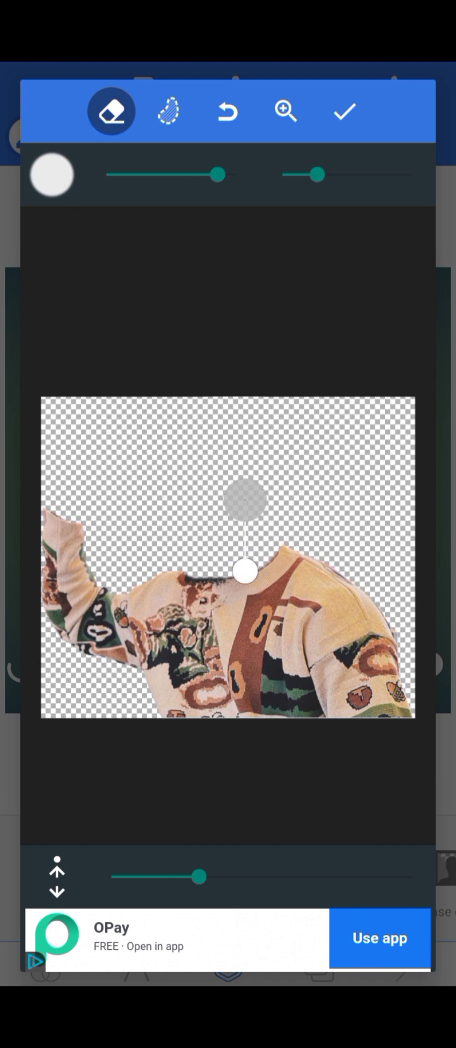
{"action": "left_click", "coordinate": [345, 111]}
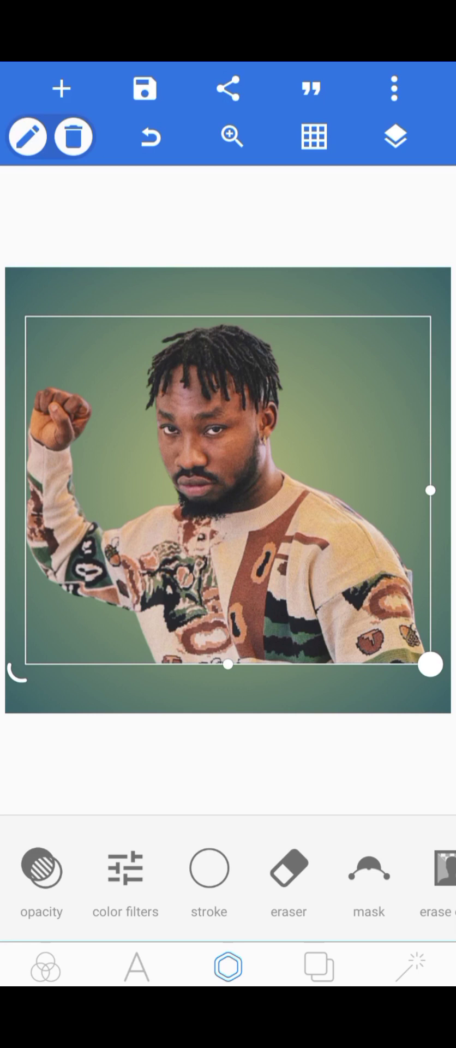
Step: Tint the sweater mint green: hue about 116, saturation about 19, brightness 22
{"action": "left_click", "coordinate": [125, 873]}
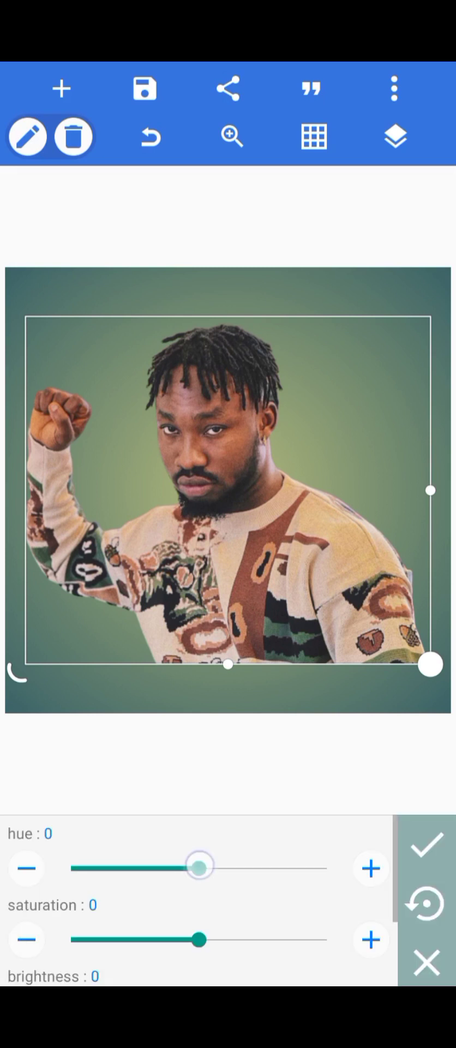
{"action": "left_click_drag", "start_coordinate": [199, 866], "coordinate": [281, 867]}
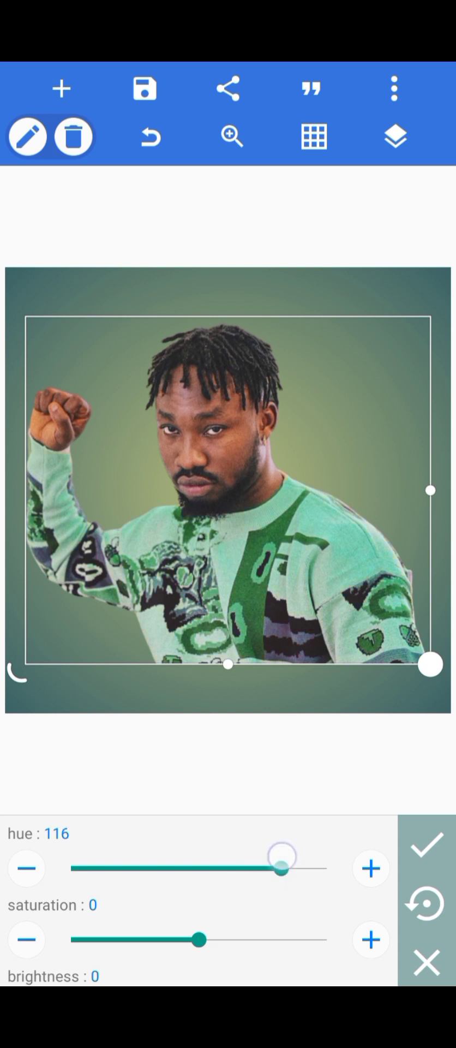
{"action": "left_click_drag", "start_coordinate": [207, 942], "coordinate": [228, 939]}
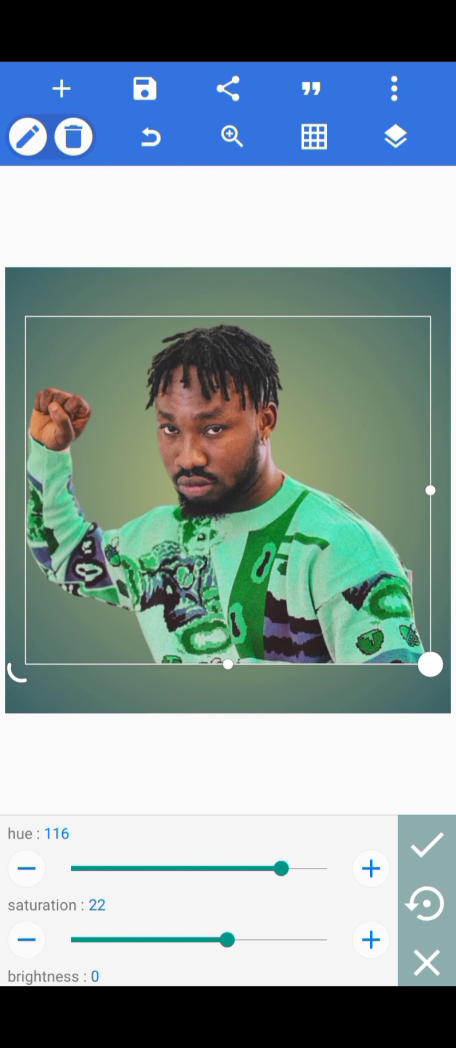
{"action": "left_click_drag", "start_coordinate": [281, 867], "coordinate": [146, 867]}
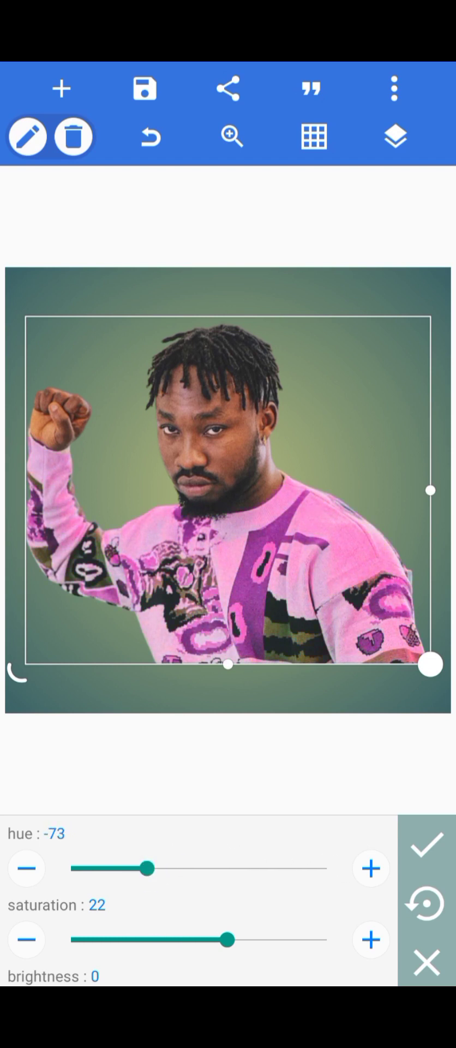
{"action": "mouse_move", "coordinate": [227, 939]}
{"action": "left_mouse_down"}
{"action": "mouse_move", "coordinate": [272, 939]}
{"action": "mouse_move", "coordinate": [223, 939]}
{"action": "left_mouse_up"}
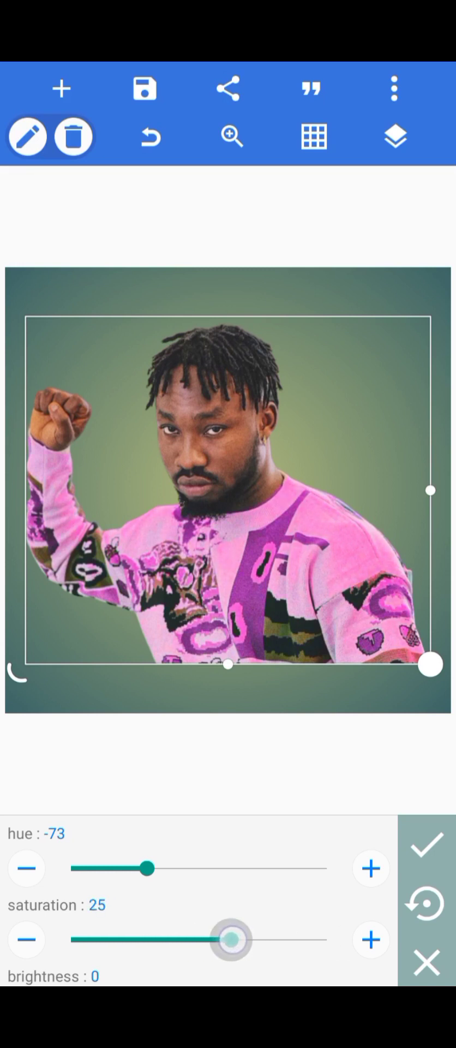
{"action": "left_click_drag", "start_coordinate": [147, 868], "coordinate": [314, 866]}
{"action": "left_click_drag", "start_coordinate": [313, 938], "coordinate": [311, 846]}
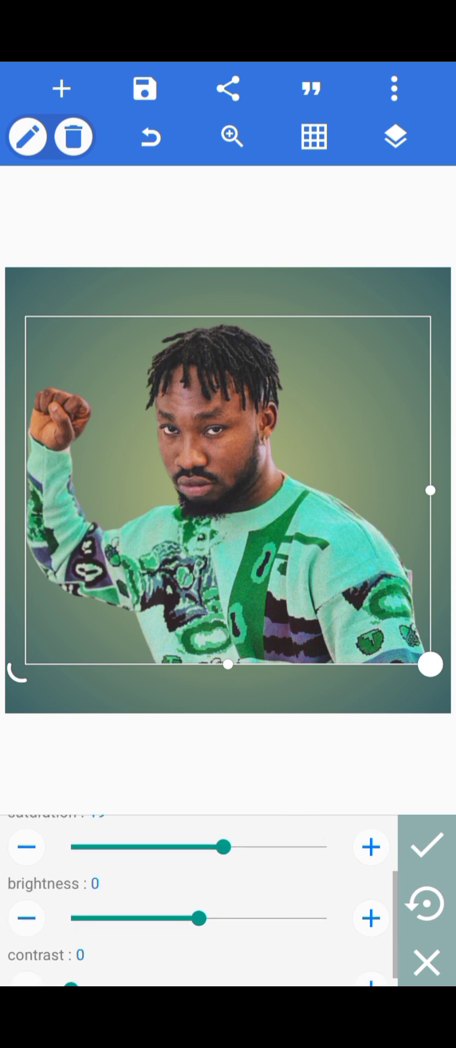
{"action": "mouse_move", "coordinate": [211, 924]}
{"action": "left_mouse_down"}
{"action": "mouse_move", "coordinate": [225, 924]}
{"action": "mouse_move", "coordinate": [227, 918]}
{"action": "left_mouse_up"}
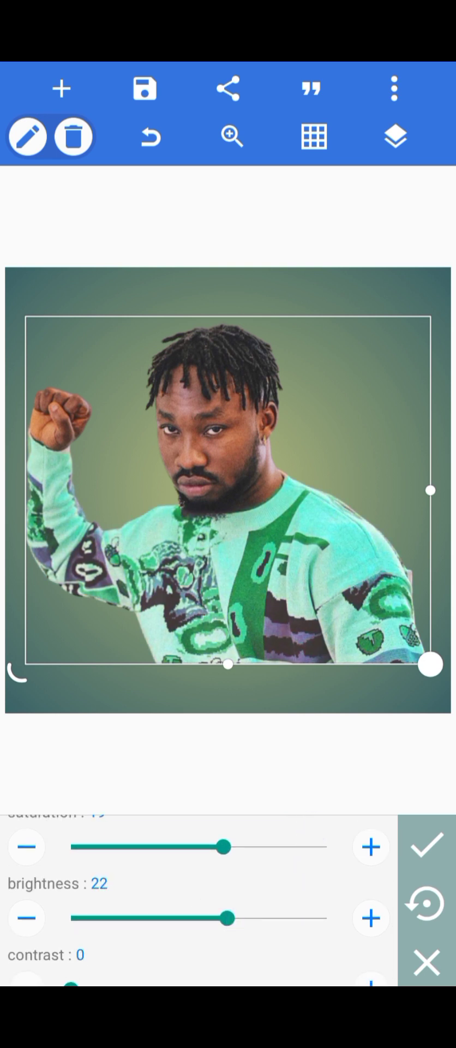